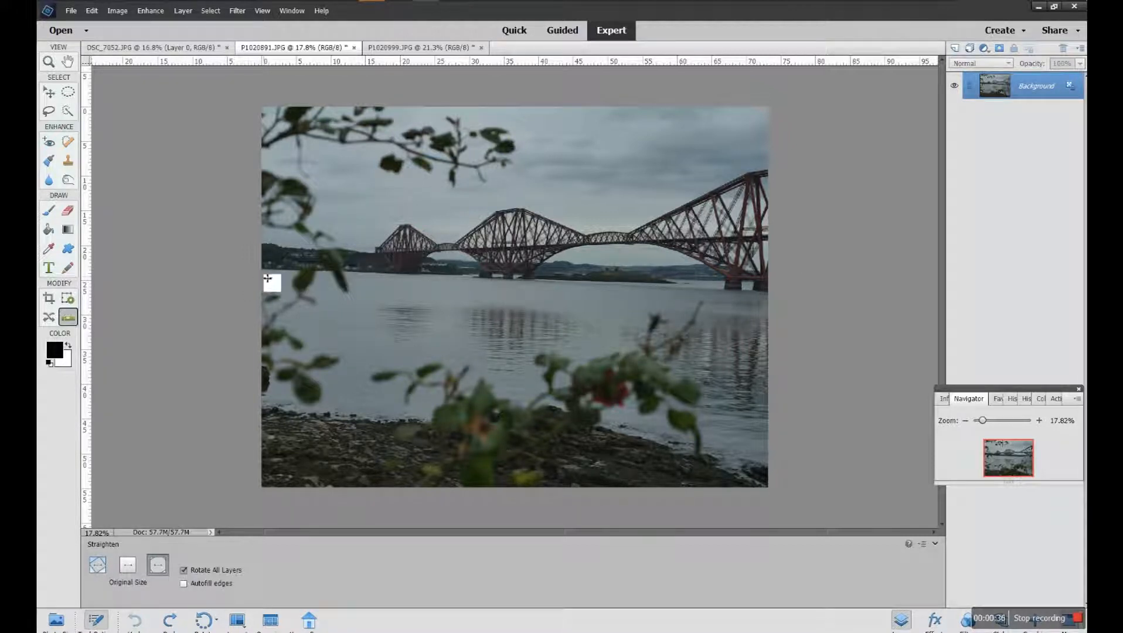
Straighten the bridge photo at Original Size, undo the short reference line, and straighten again along a line across the far shoreline's full width.
{"action": "left_click_drag", "start_coordinate": [267, 273], "coordinate": [386, 277]}
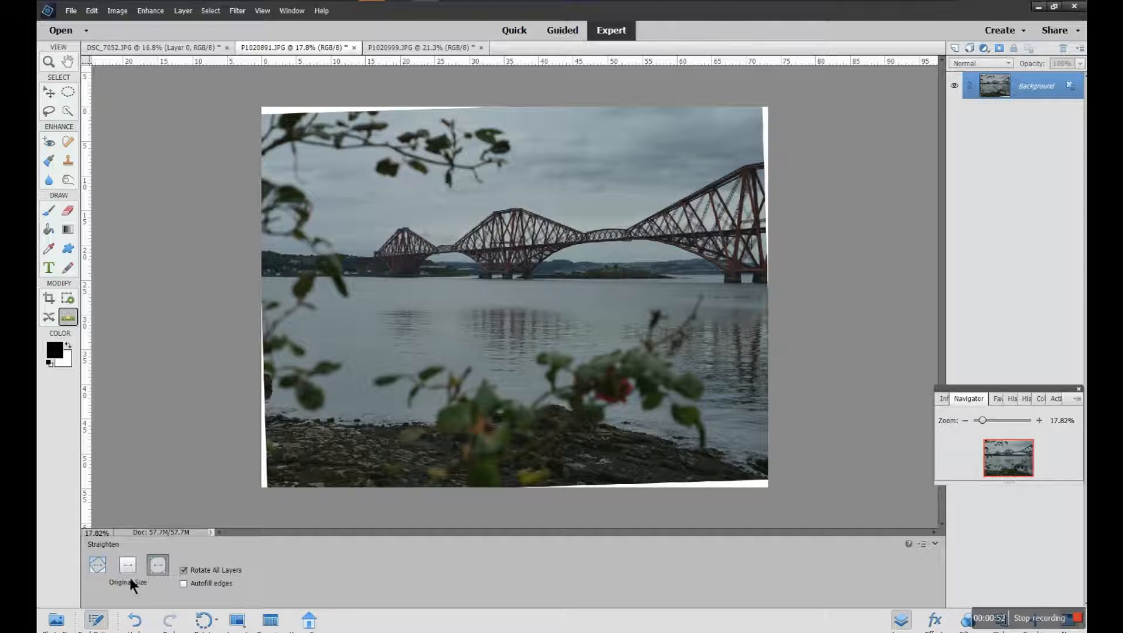
{"action": "left_click", "coordinate": [134, 620]}
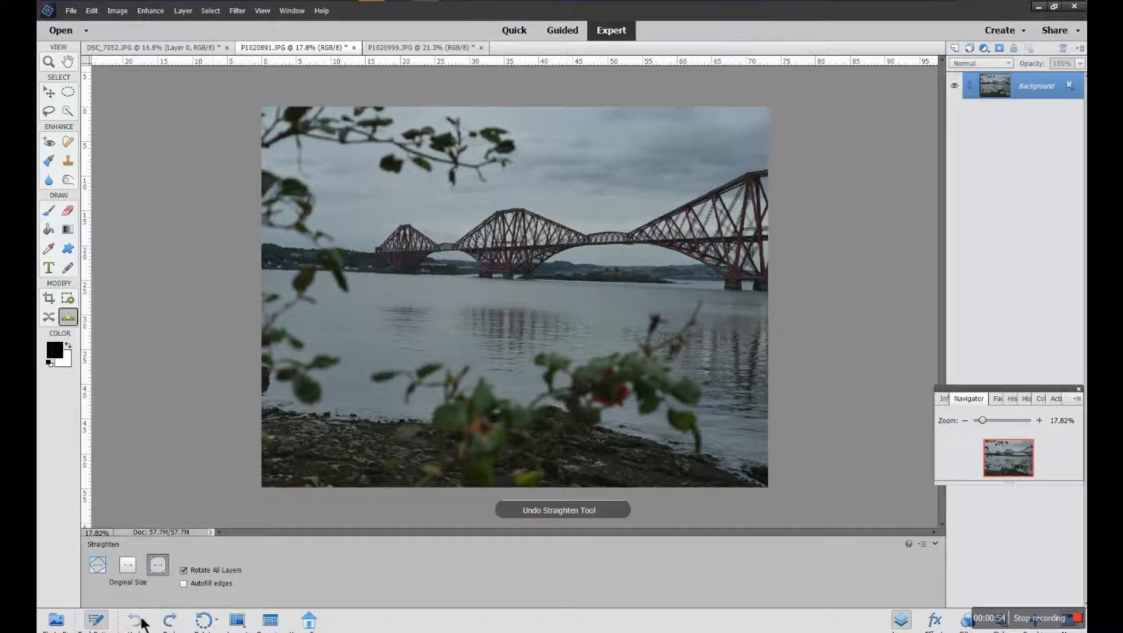
{"action": "left_click_drag", "start_coordinate": [262, 242], "coordinate": [765, 272]}
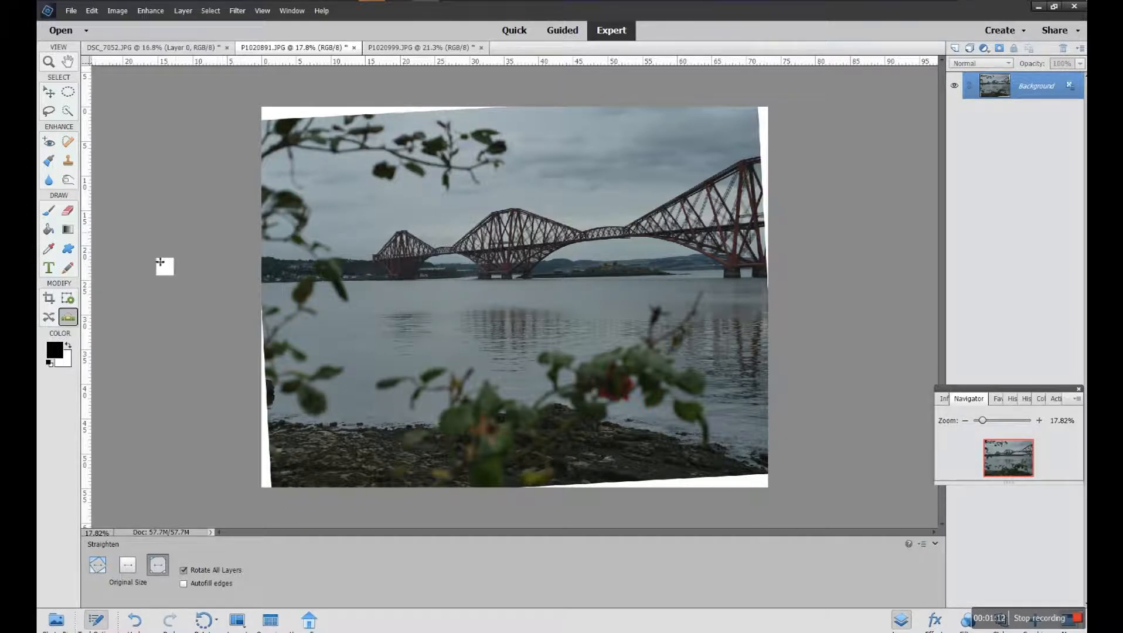
Crop the straightened photo with No Restriction, fitting the crop frame just inside the white wedges along its edges.
{"action": "left_click", "coordinate": [48, 300]}
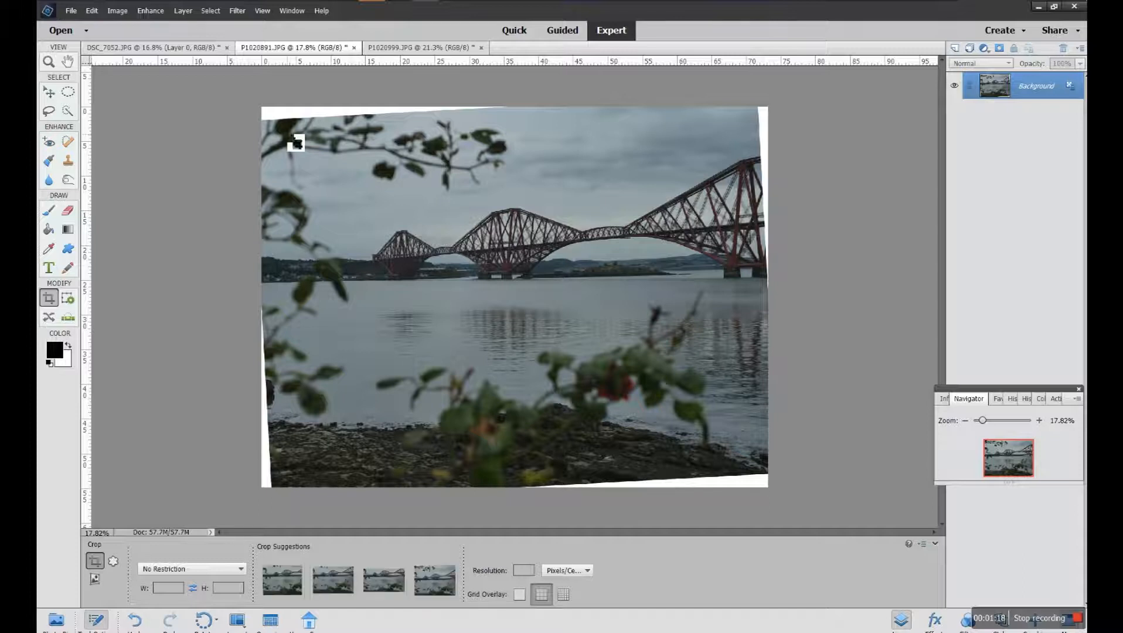
{"action": "left_click_drag", "start_coordinate": [296, 140], "coordinate": [762, 461]}
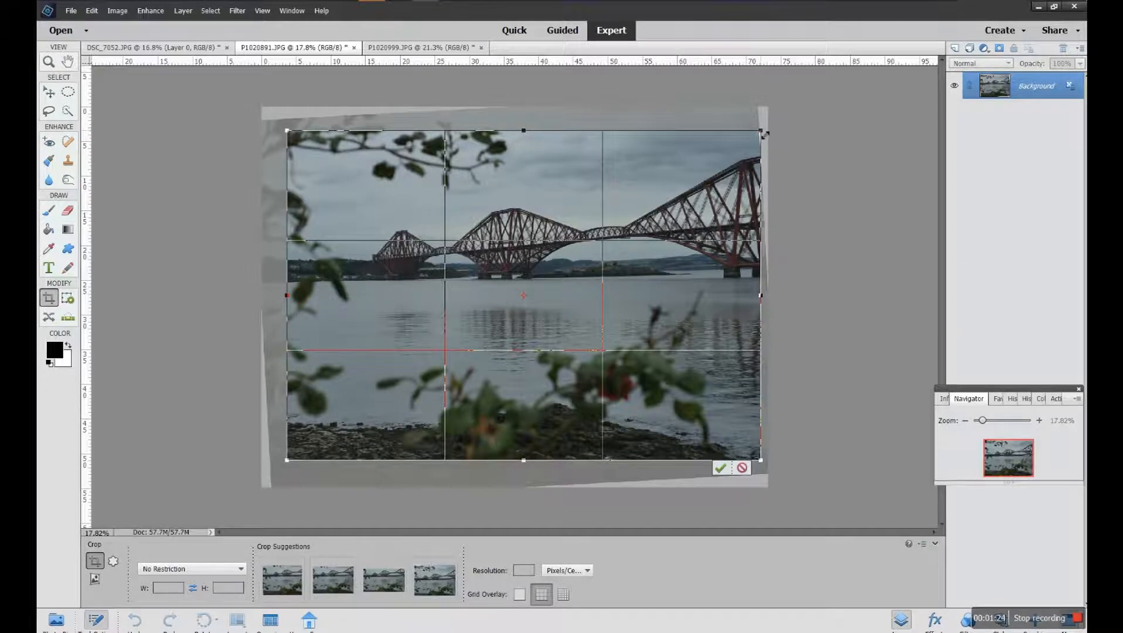
{"action": "left_click_drag", "start_coordinate": [764, 133], "coordinate": [754, 128]}
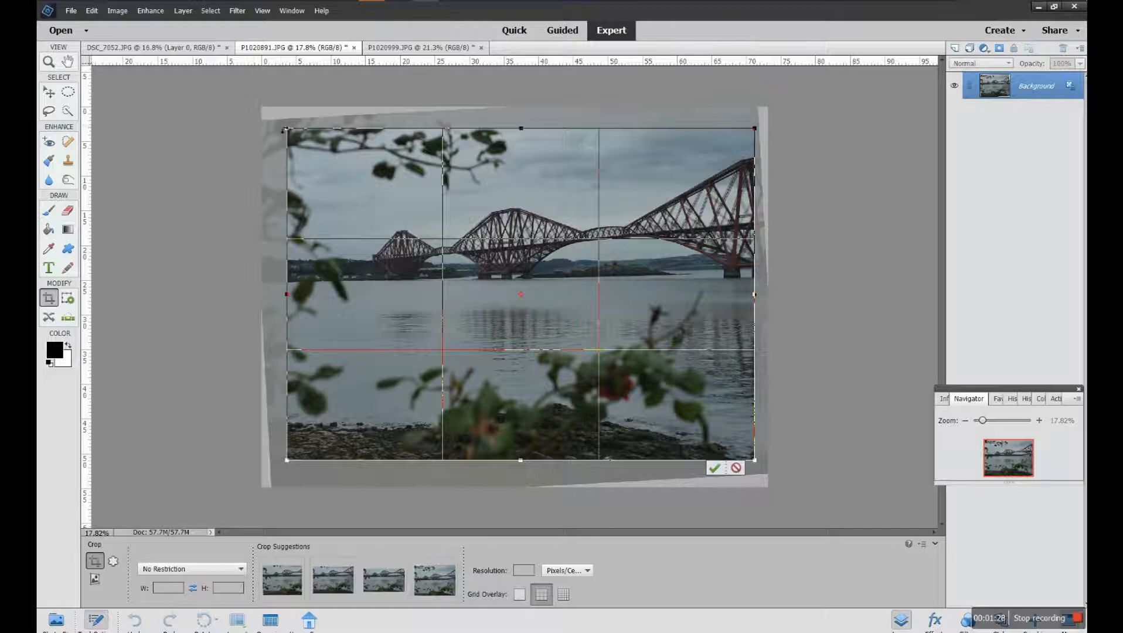
{"action": "left_click_drag", "start_coordinate": [291, 133], "coordinate": [281, 129]}
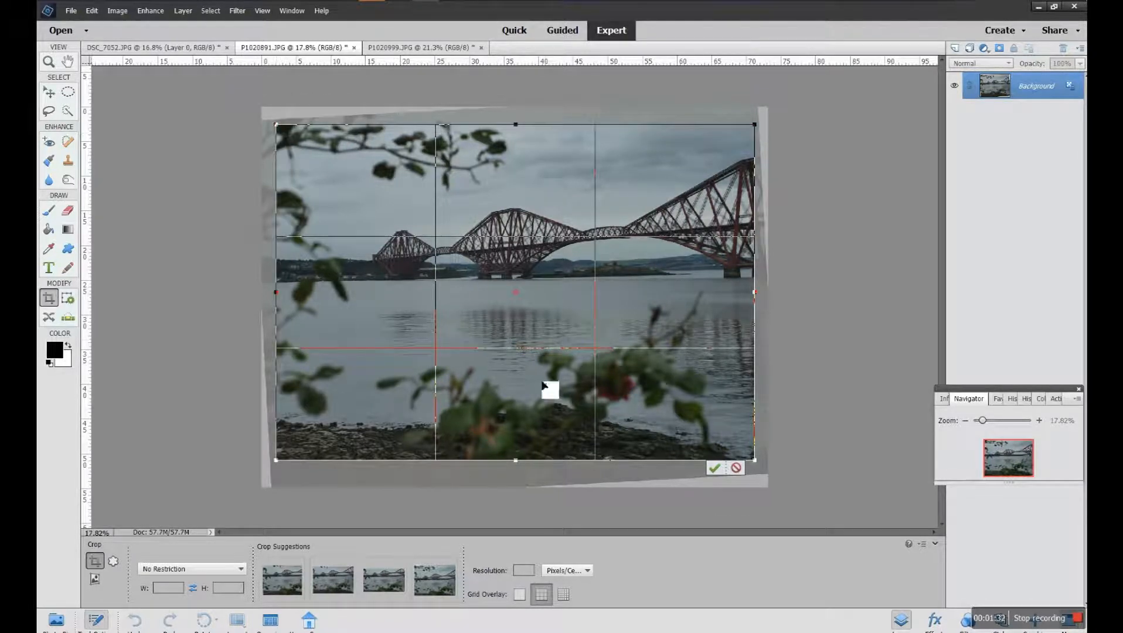
{"action": "left_click_drag", "start_coordinate": [522, 463], "coordinate": [521, 473]}
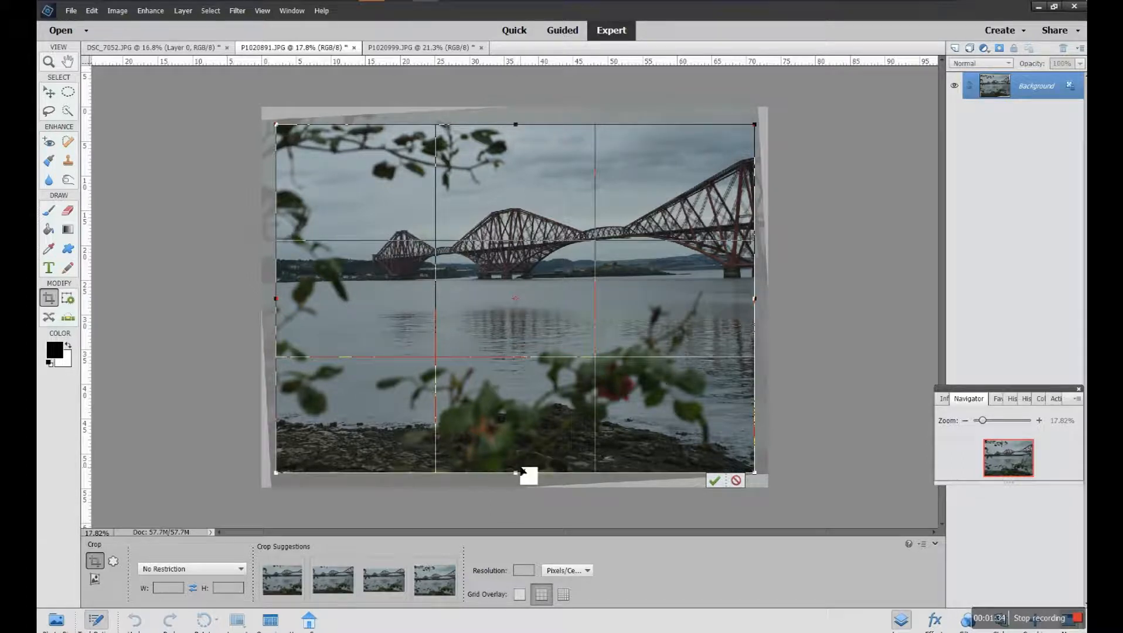
{"action": "left_click", "coordinate": [714, 480]}
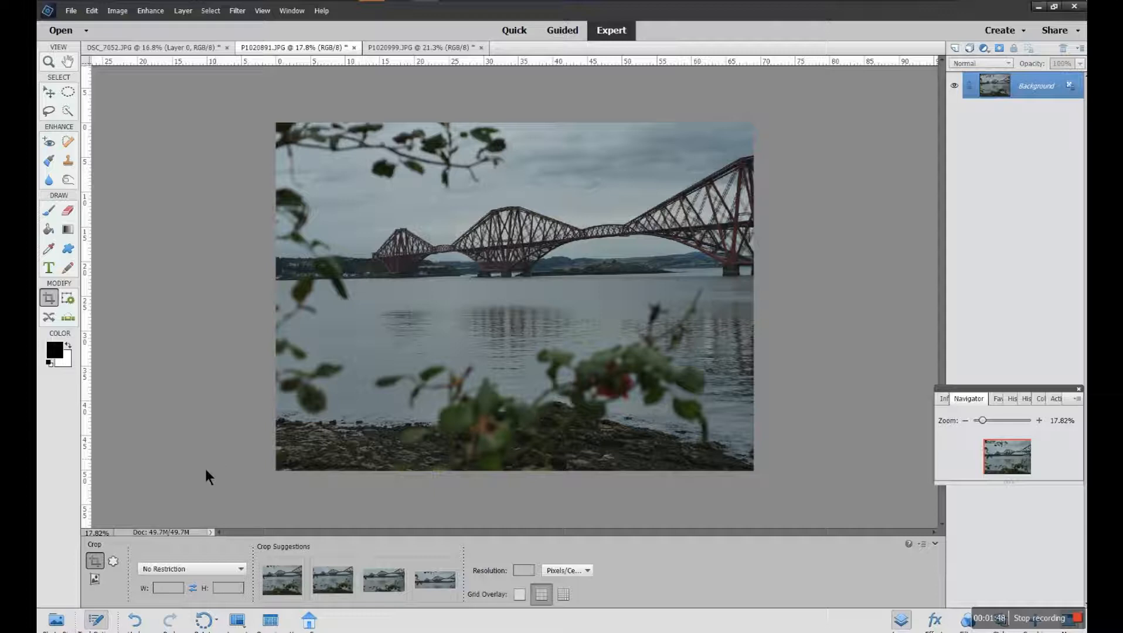
Undo the crop and the straightening of the bridge photo.
{"action": "left_click", "coordinate": [141, 620]}
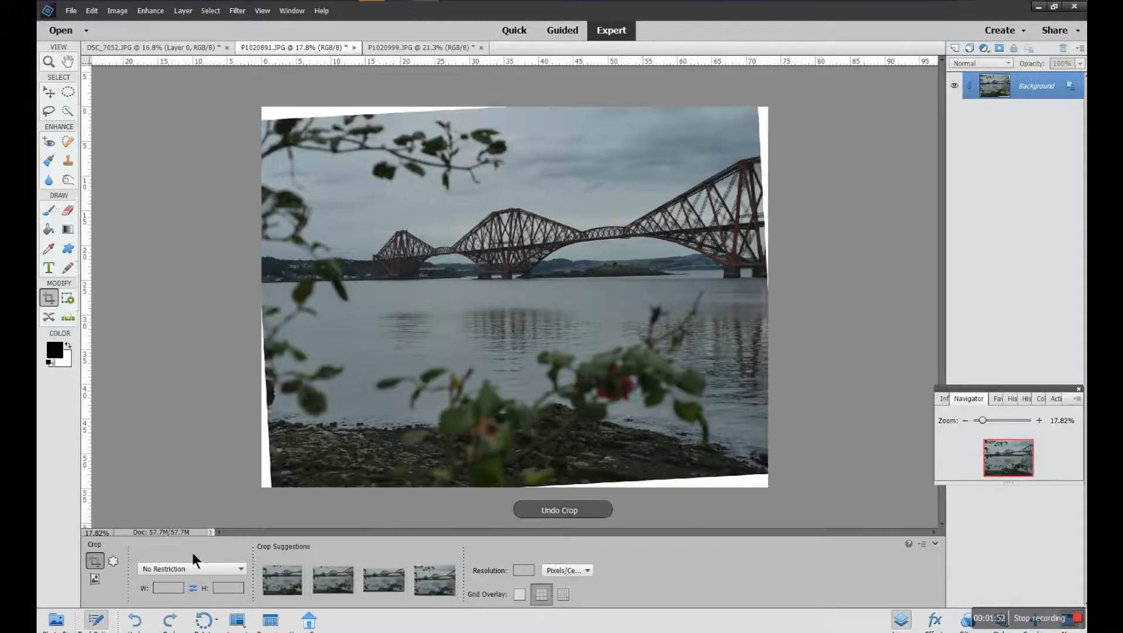
{"action": "left_click", "coordinate": [68, 317]}
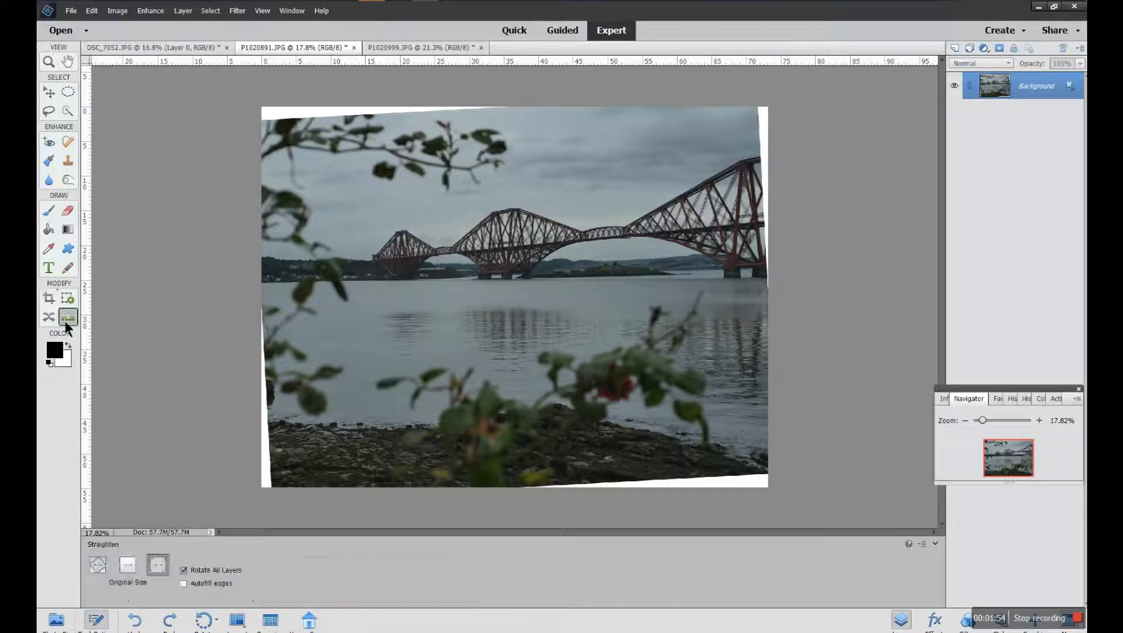
{"action": "left_click", "coordinate": [135, 621]}
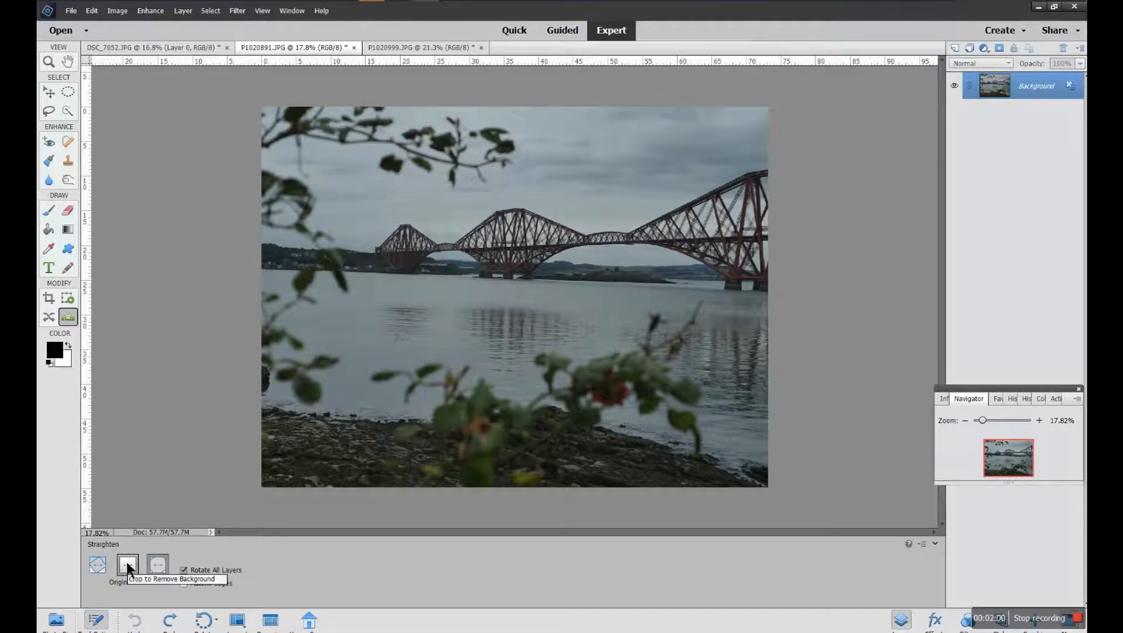
Straighten the photo along the far shoreline with the Remove Background option, and undo it.
{"action": "left_click", "coordinate": [99, 561]}
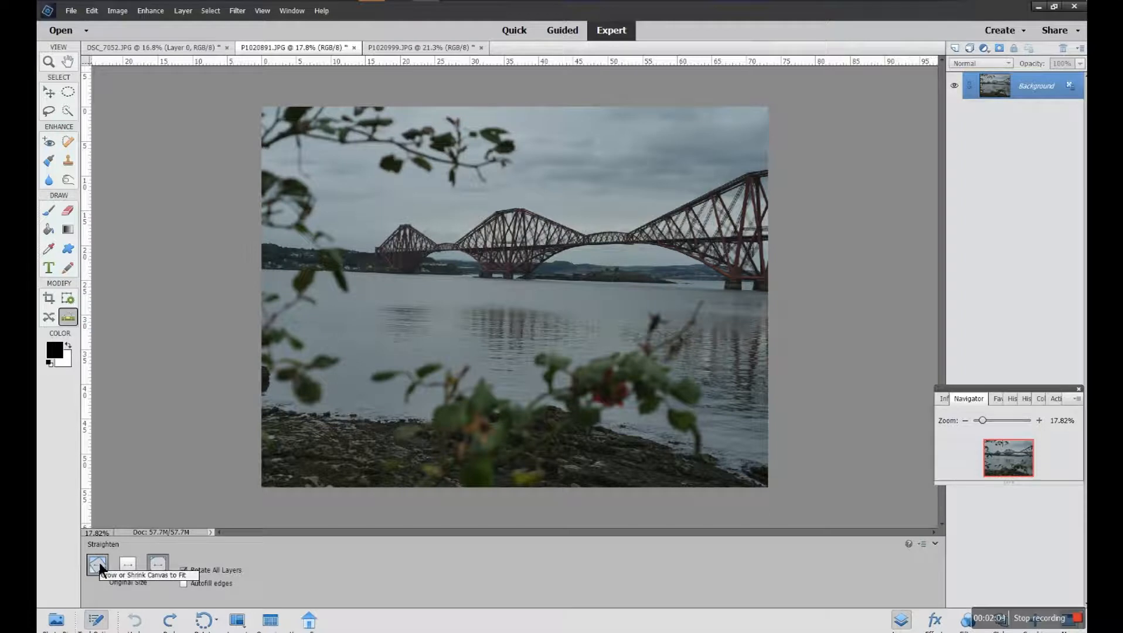
{"action": "left_click", "coordinate": [127, 566]}
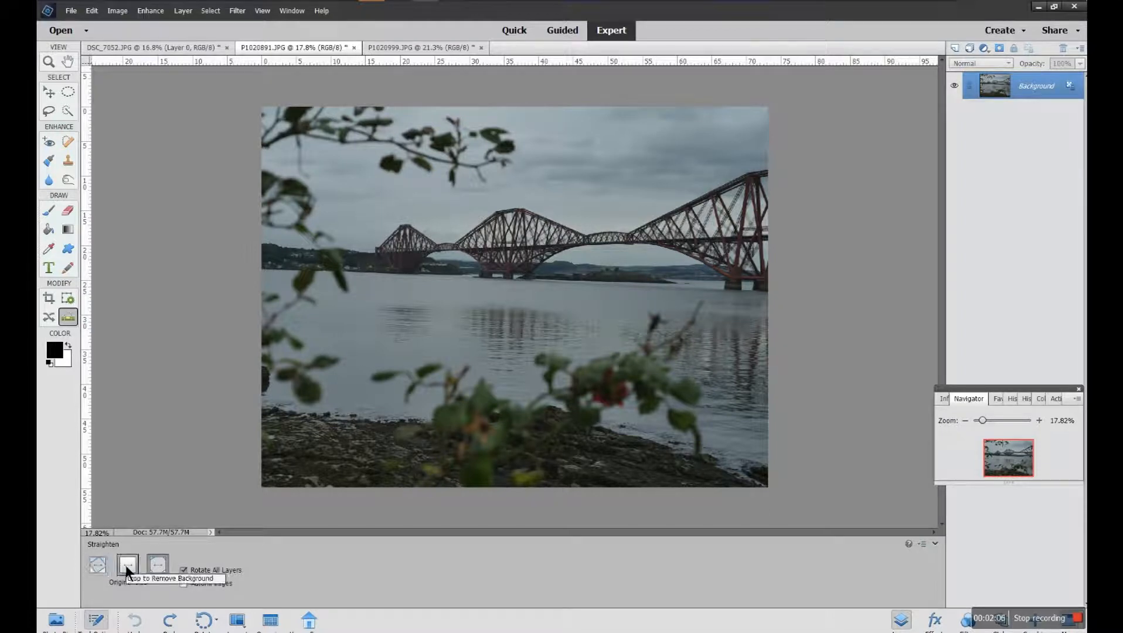
{"action": "left_click_drag", "start_coordinate": [268, 249], "coordinate": [770, 269]}
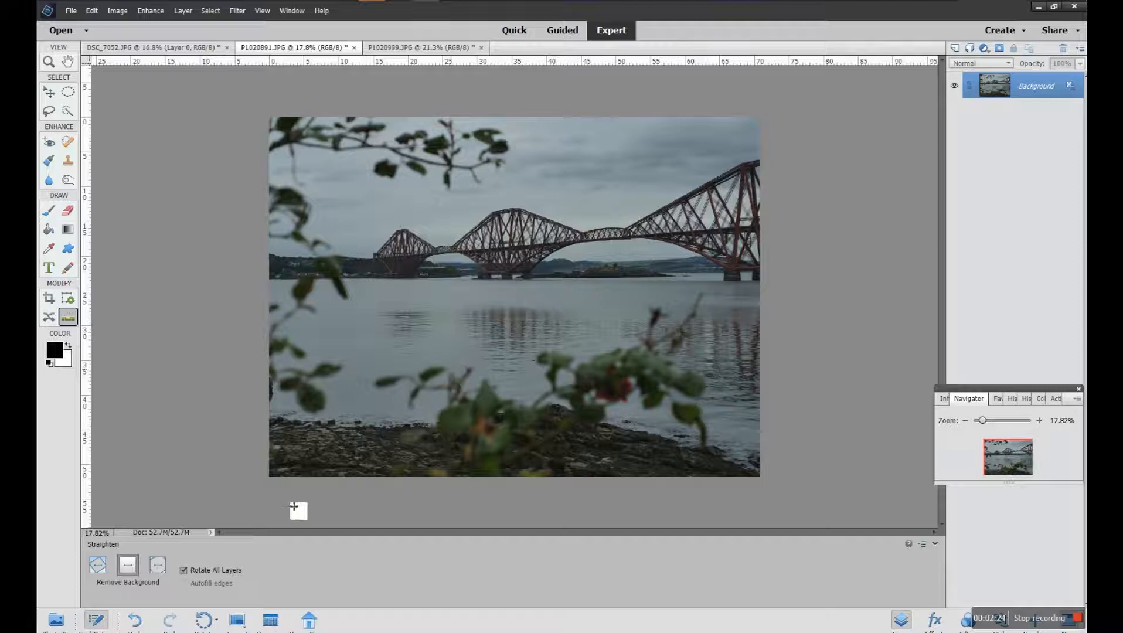
{"action": "left_click", "coordinate": [132, 622]}
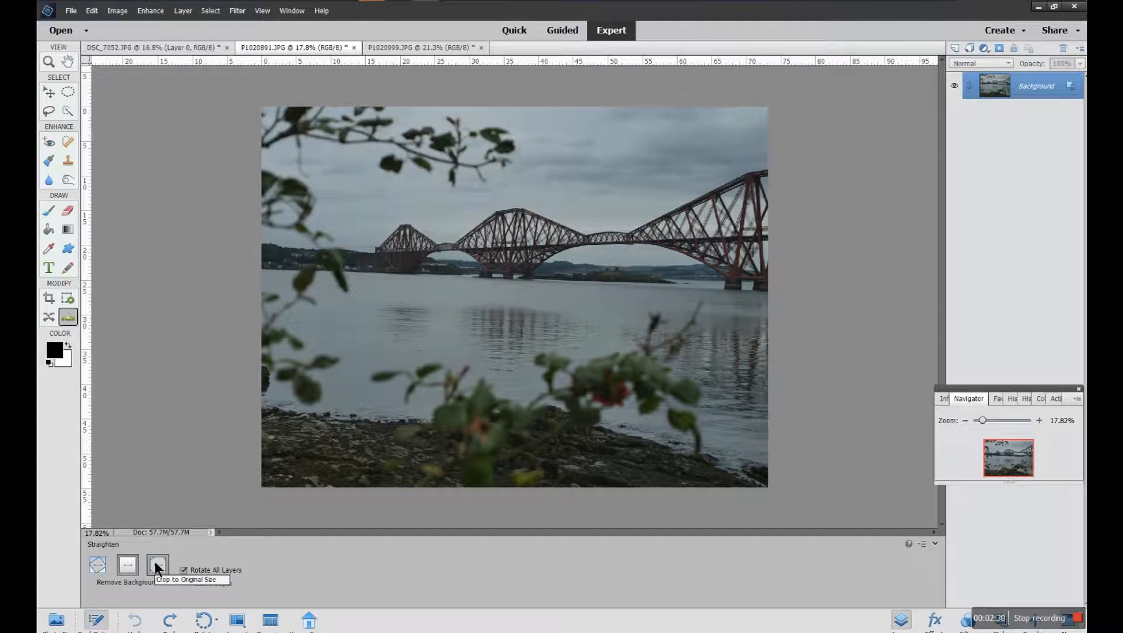
Straighten the photo along the far shoreline with the Original Size option, and undo it.
{"action": "left_click", "coordinate": [158, 566]}
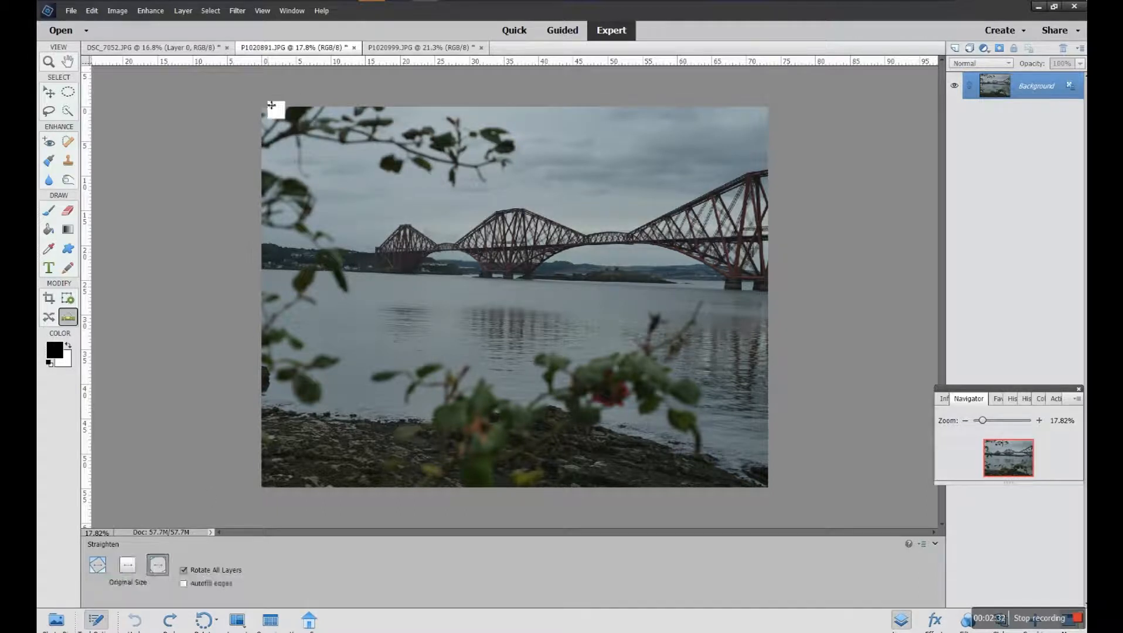
{"action": "left_click_drag", "start_coordinate": [268, 242], "coordinate": [769, 273]}
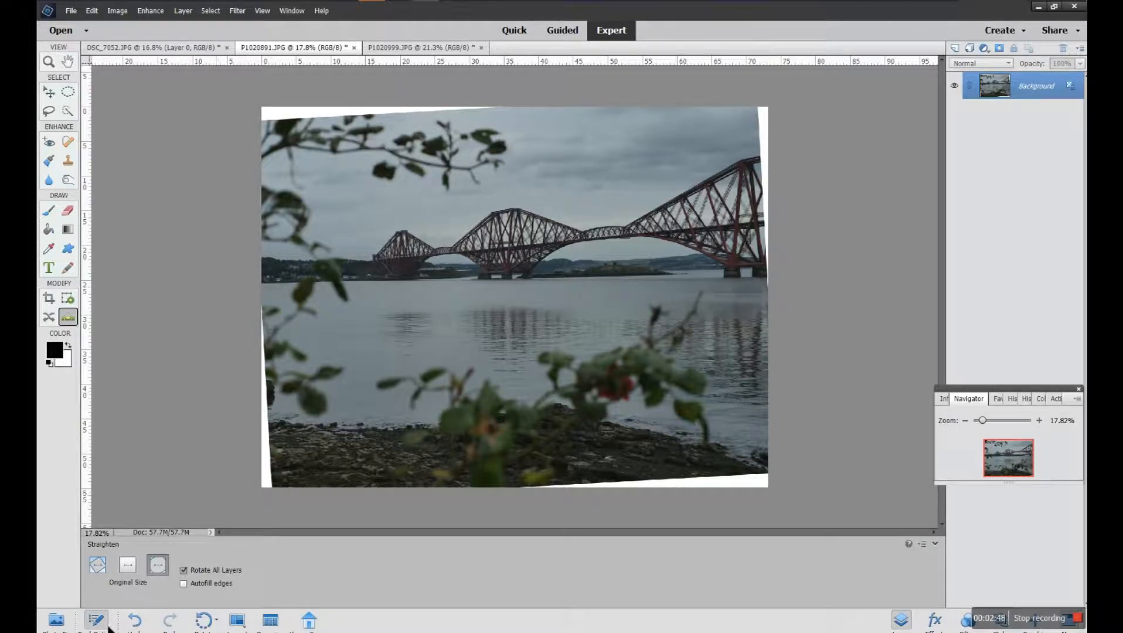
{"action": "left_click", "coordinate": [135, 621]}
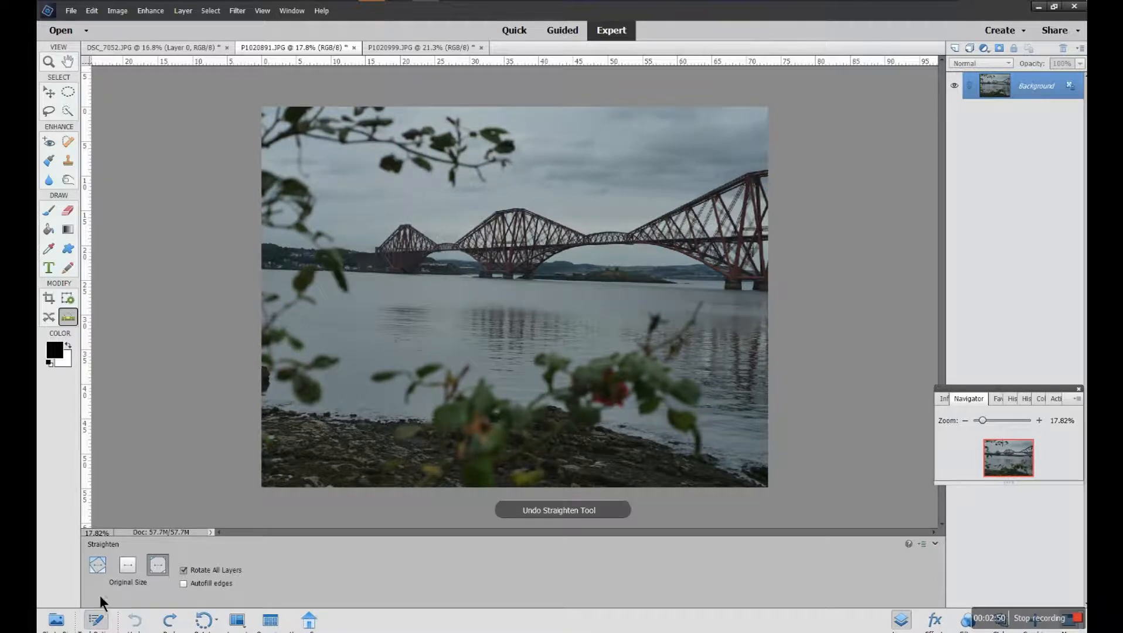
Straighten the photo along the far shoreline using Grow or Shrink with Autofill edges turned on.
{"action": "left_click", "coordinate": [102, 571]}
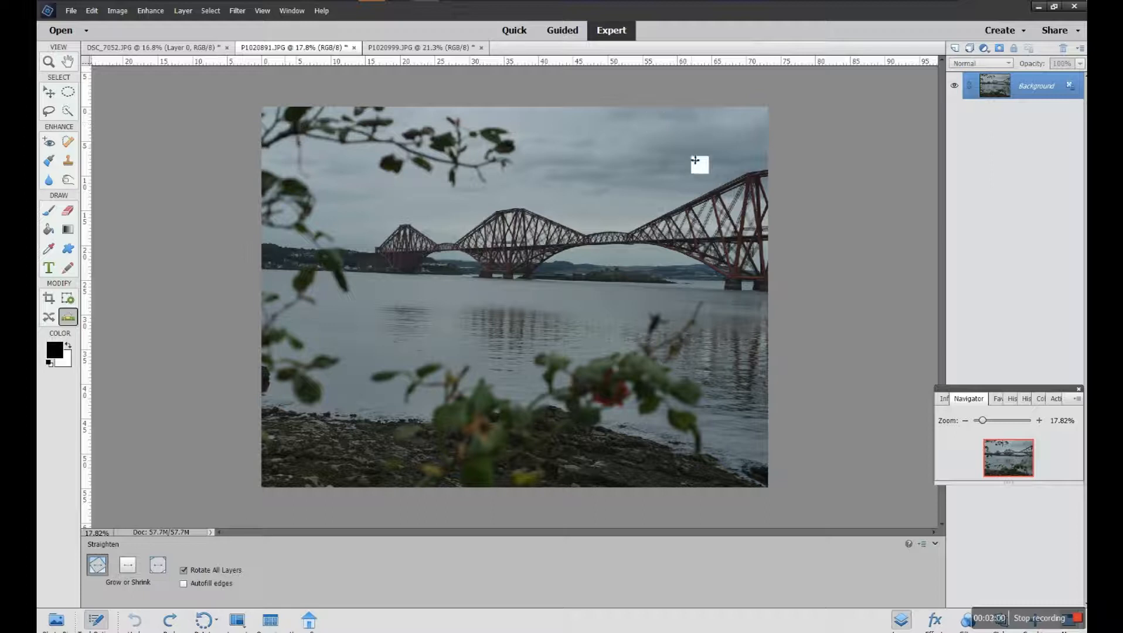
{"action": "left_click", "coordinate": [184, 584]}
{"action": "left_click_drag", "start_coordinate": [267, 245], "coordinate": [773, 271]}
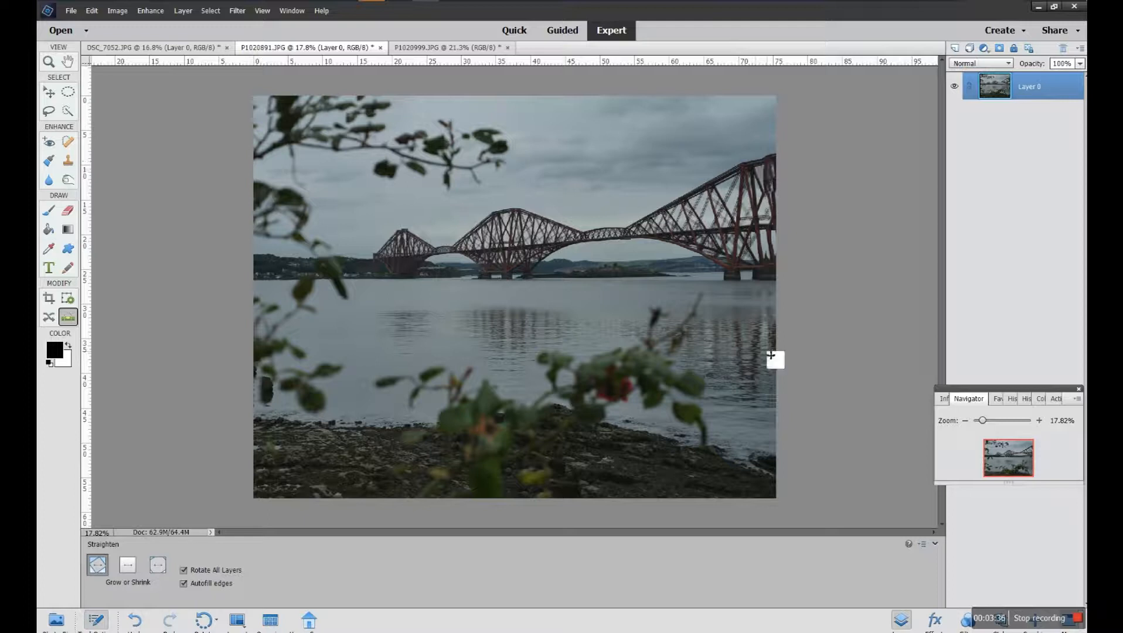
Inspect the autofilled areas around the bridge and water up close, and undo the Grow or Shrink straightening.
{"action": "left_click_drag", "start_coordinate": [981, 421], "coordinate": [1016, 449]}
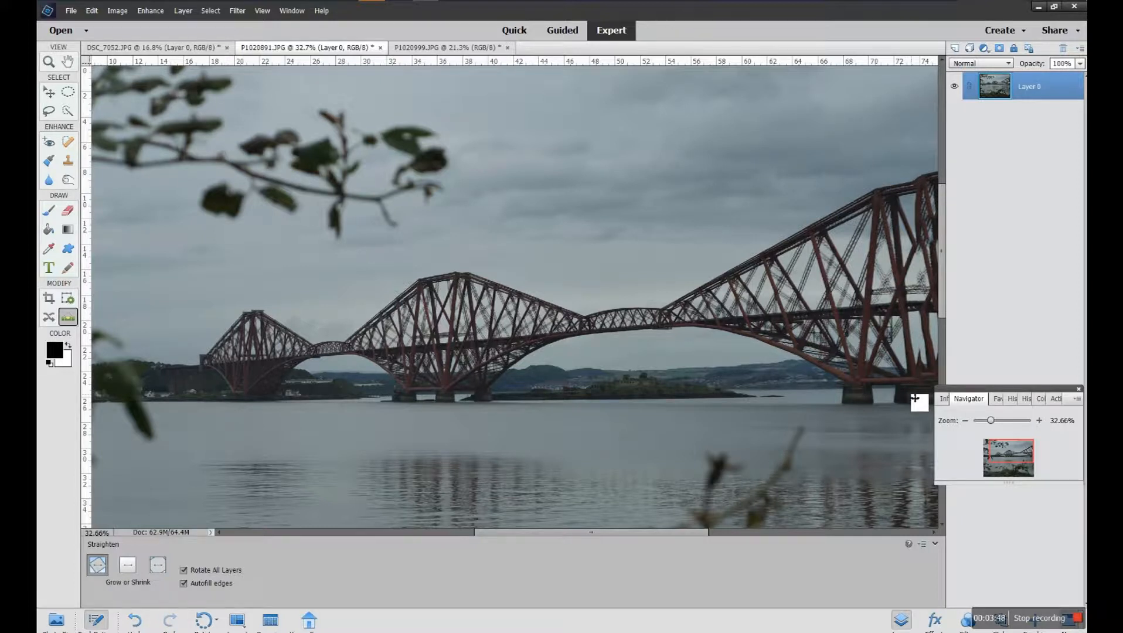
{"action": "left_click_drag", "start_coordinate": [999, 452], "coordinate": [969, 462]}
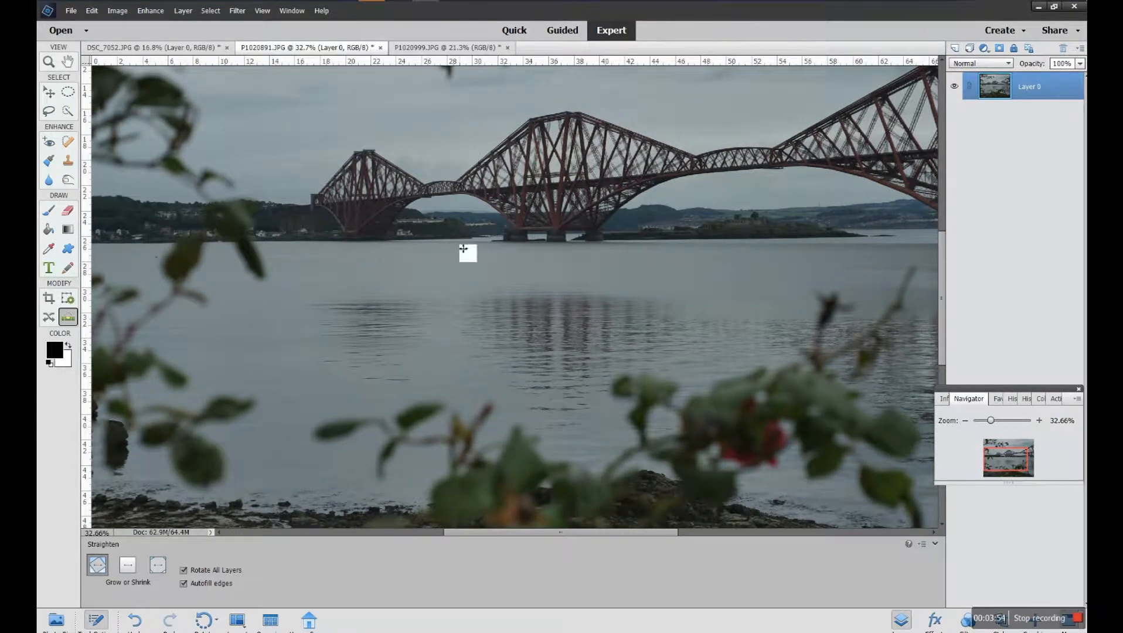
{"action": "left_click_drag", "start_coordinate": [1002, 464], "coordinate": [1022, 452]}
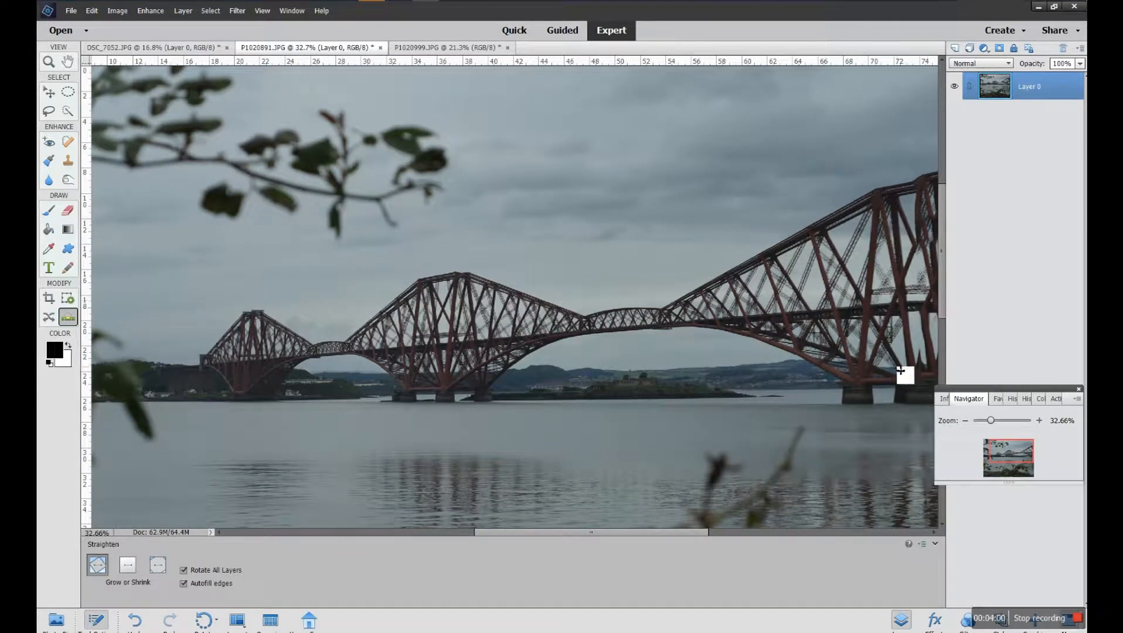
{"action": "left_click_drag", "start_coordinate": [987, 421], "coordinate": [982, 418]}
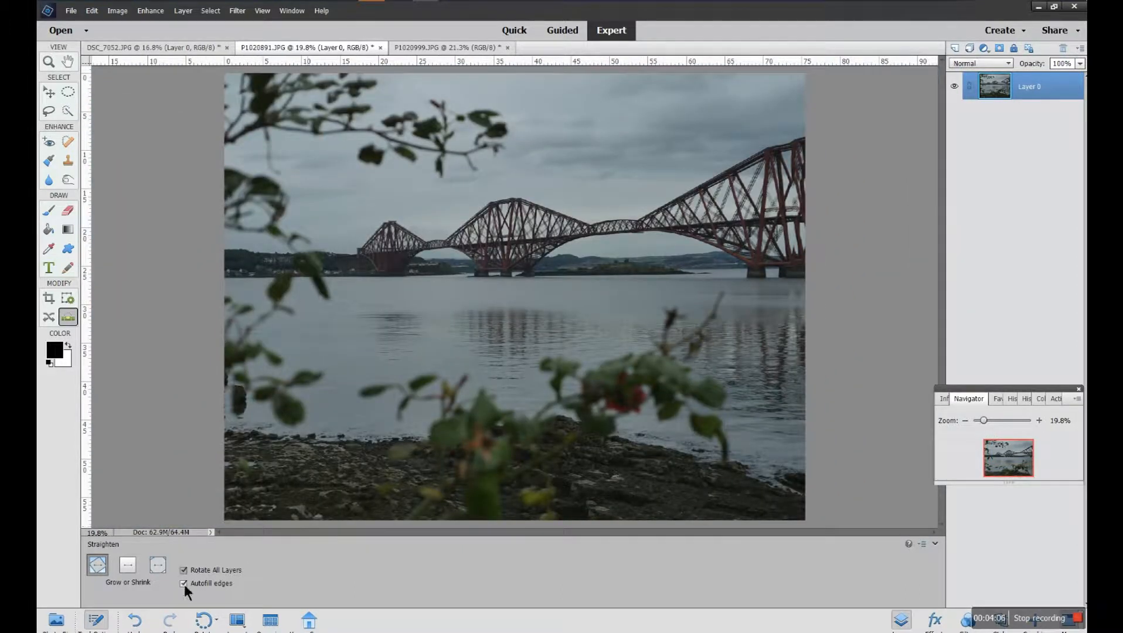
{"action": "left_click", "coordinate": [136, 620]}
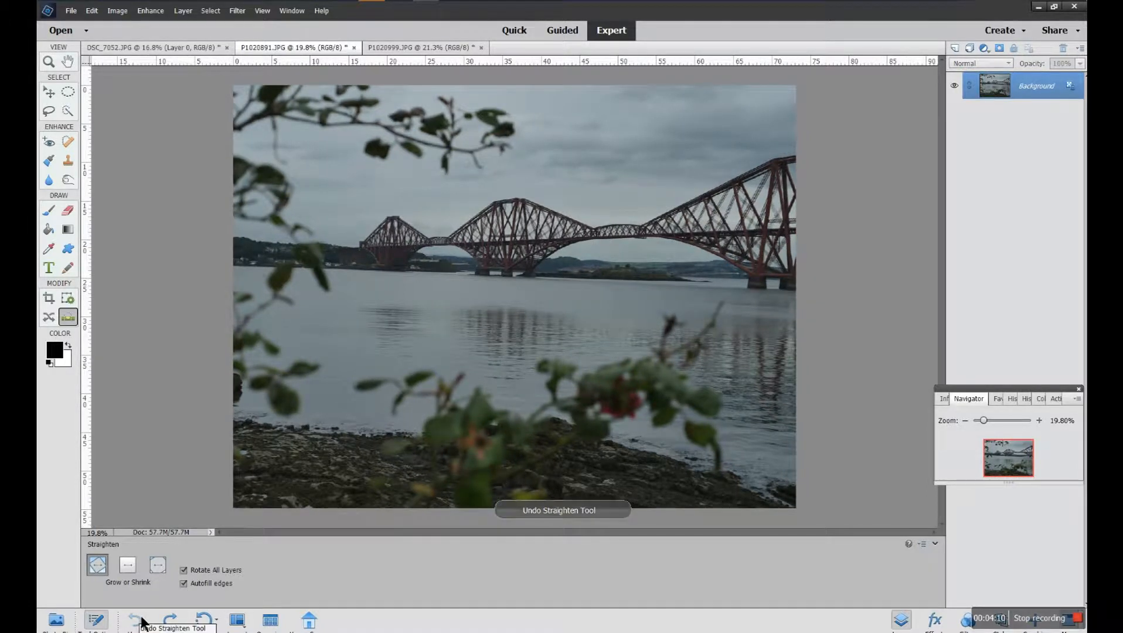
Straighten the photo along the far shoreline using Original Size with Autofill edges turned on.
{"action": "left_click", "coordinate": [165, 567]}
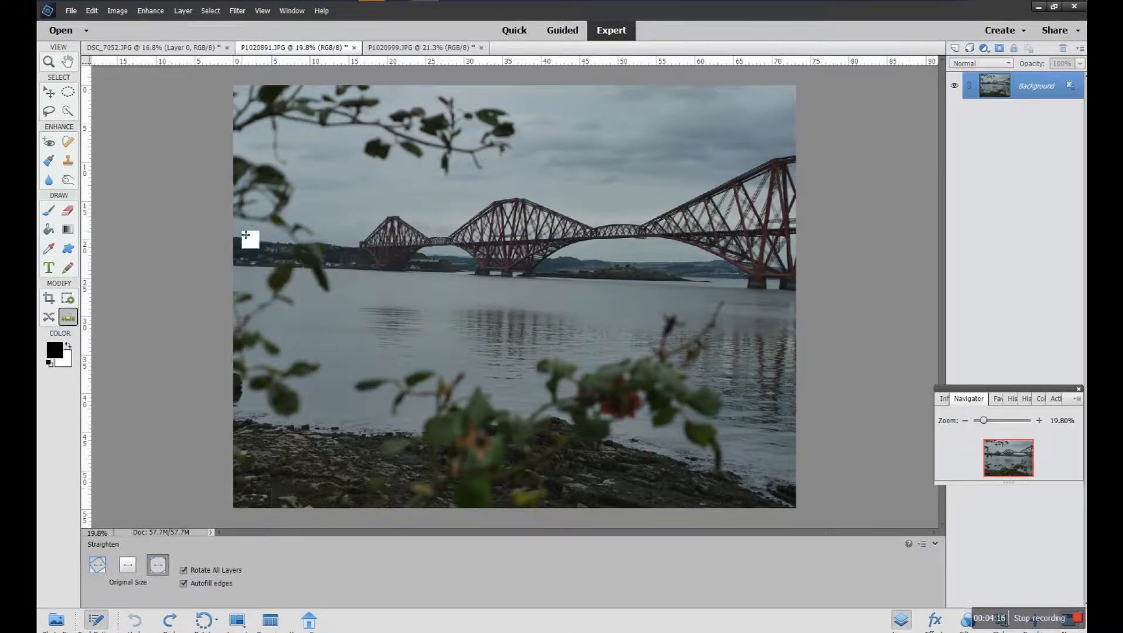
{"action": "left_click_drag", "start_coordinate": [236, 238], "coordinate": [795, 267]}
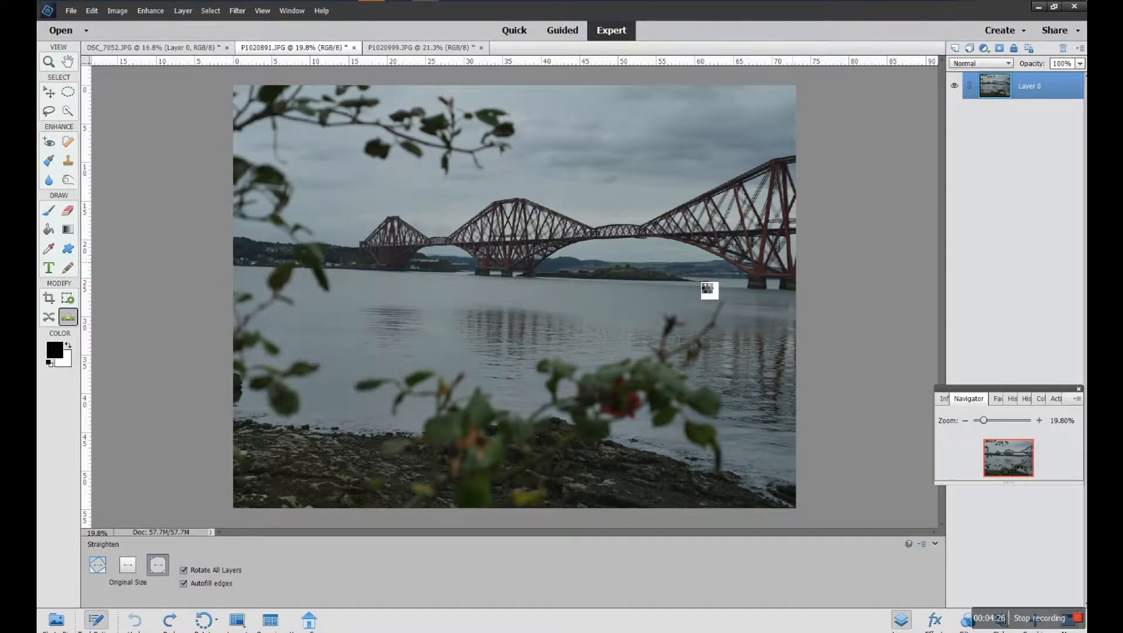
{"action": "key", "text": "ctrl+y"}
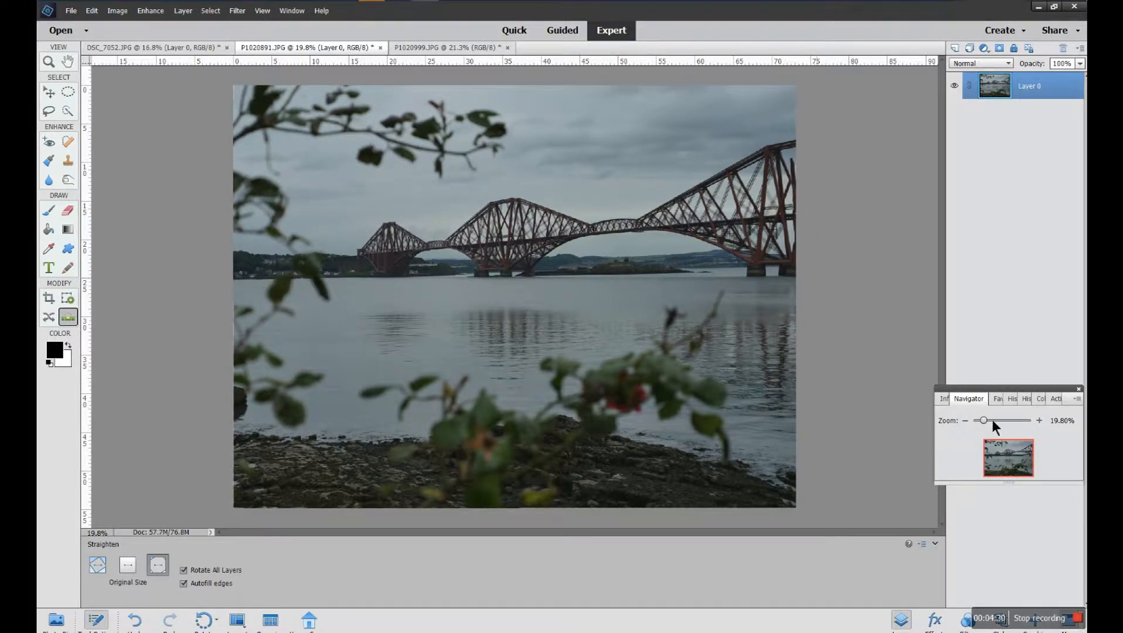
Examine the autofilled edges and the bridge towers up close in the Original Size result.
{"action": "left_click_drag", "start_coordinate": [984, 420], "coordinate": [998, 421]}
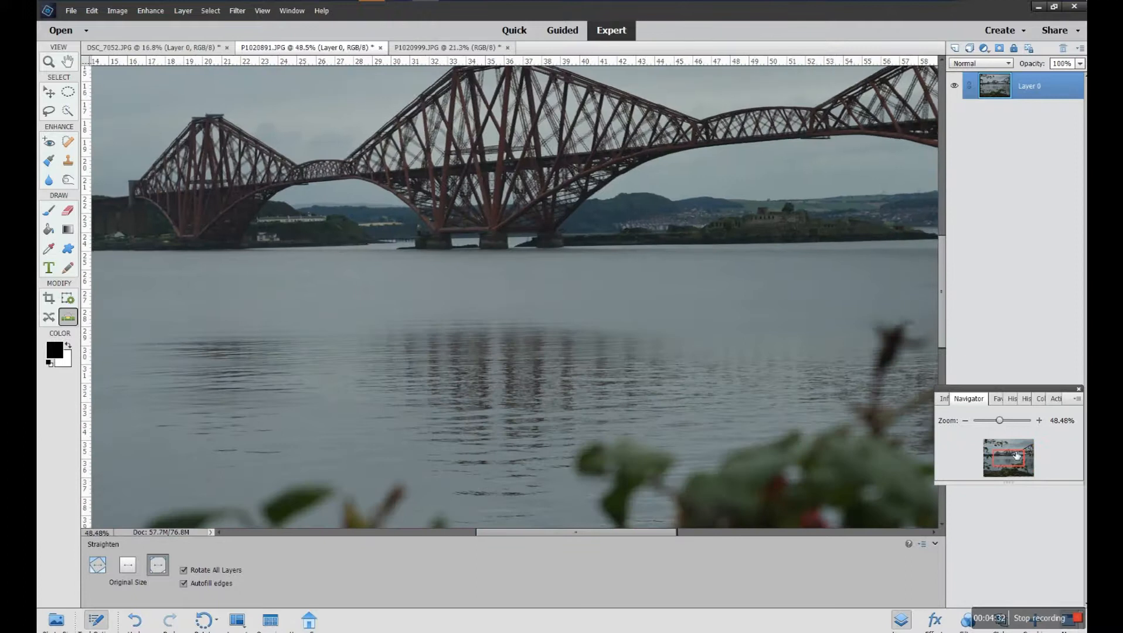
{"action": "left_click_drag", "start_coordinate": [1020, 459], "coordinate": [1035, 441]}
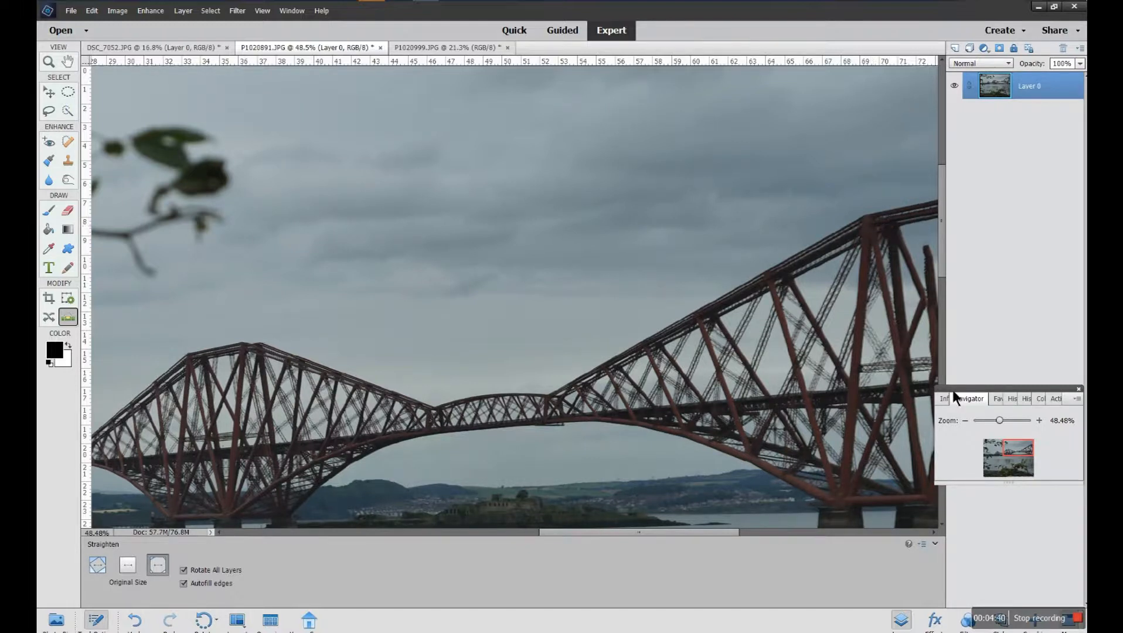
{"action": "left_click_drag", "start_coordinate": [1000, 421], "coordinate": [1026, 449]}
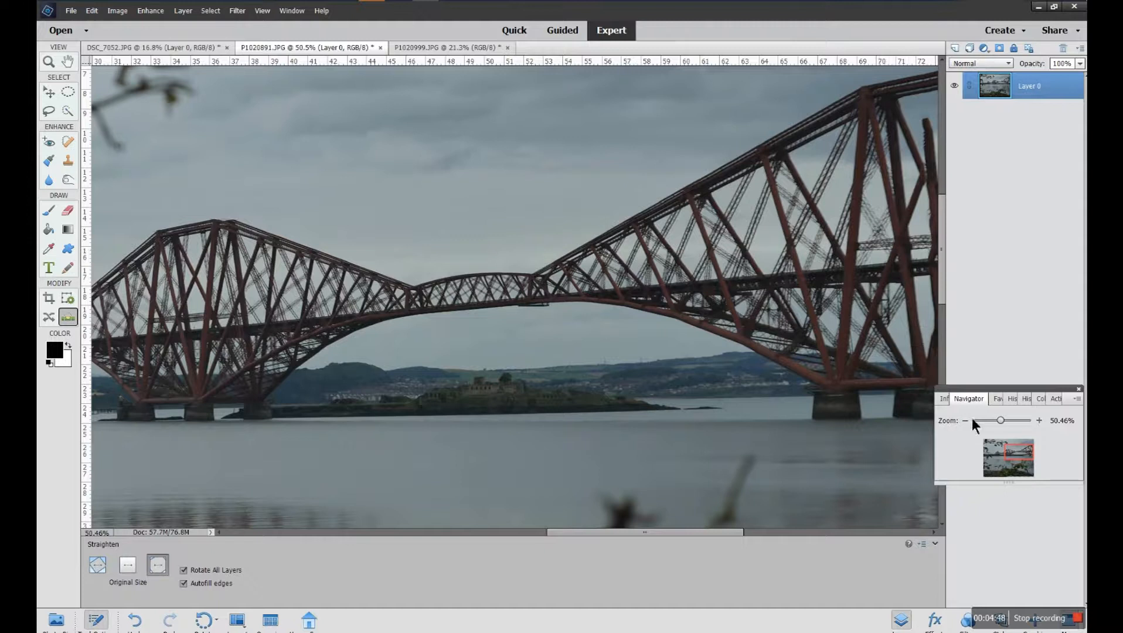
{"action": "left_click_drag", "start_coordinate": [1001, 420], "coordinate": [981, 420]}
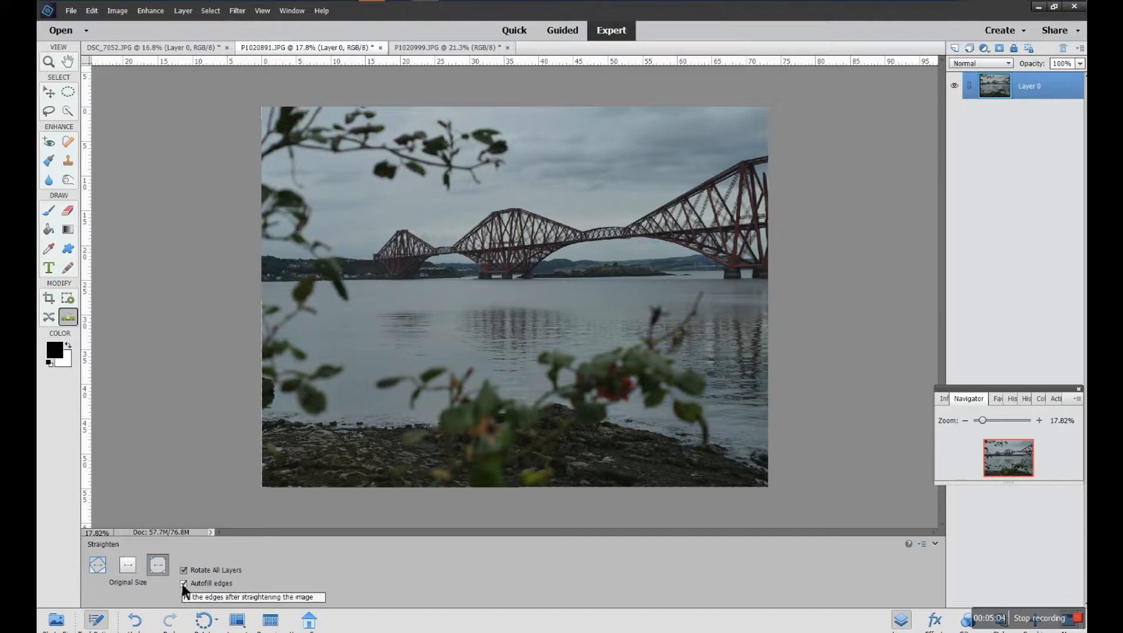
Undo the autofilled straightening and straighten along the far shoreline at Original Size with Autofill edges turned off.
{"action": "left_click", "coordinate": [136, 619]}
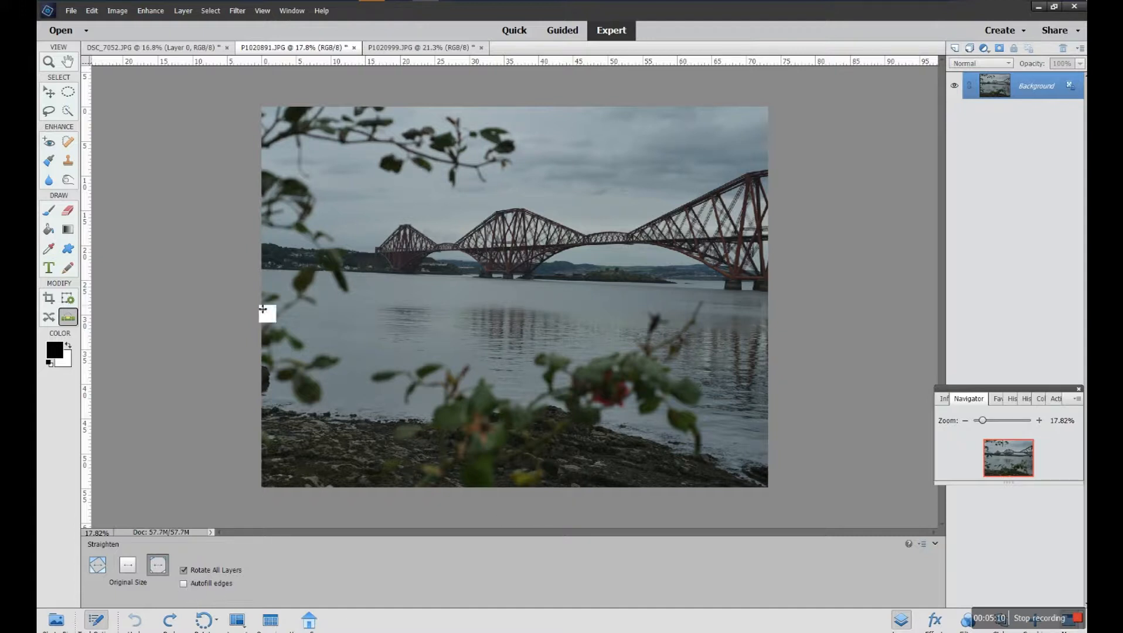
{"action": "left_click_drag", "start_coordinate": [266, 244], "coordinate": [773, 274]}
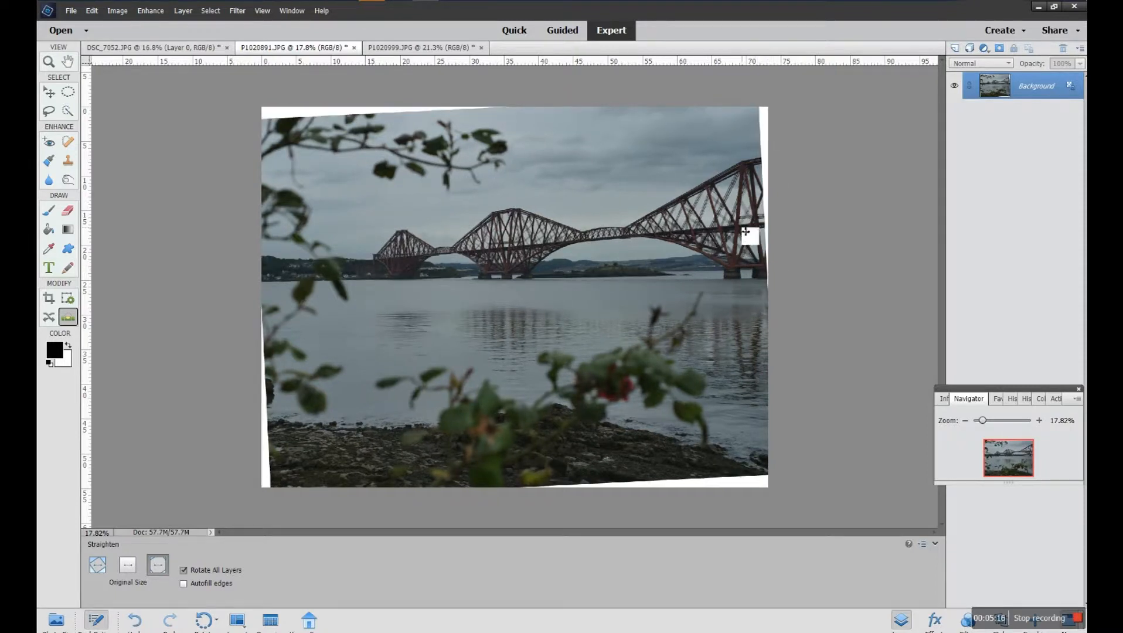